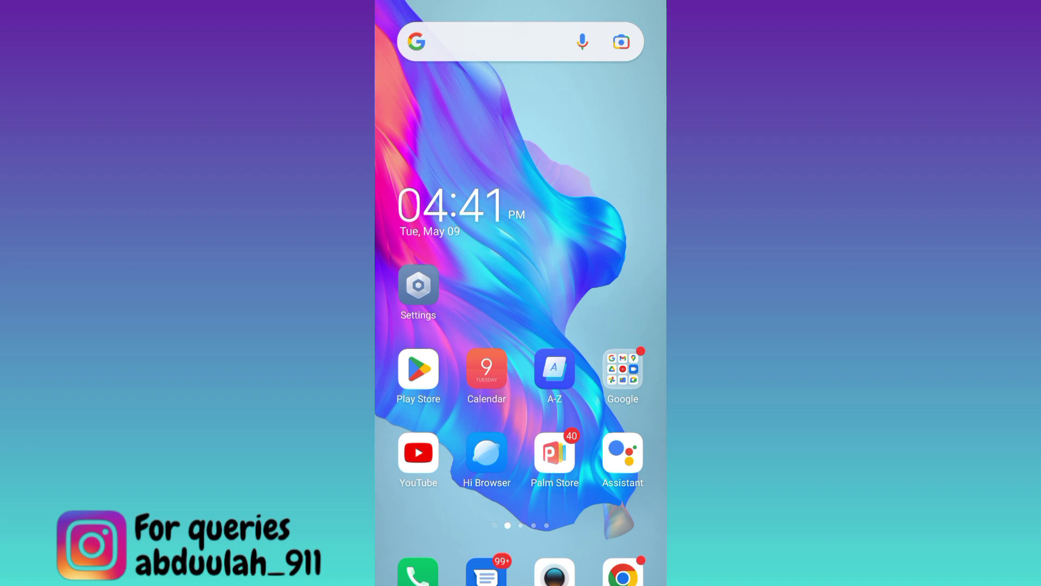
# Step: Open Google Play Store from the home screen to show the Brave Private Web Browser result
pyautogui.click(418, 369)
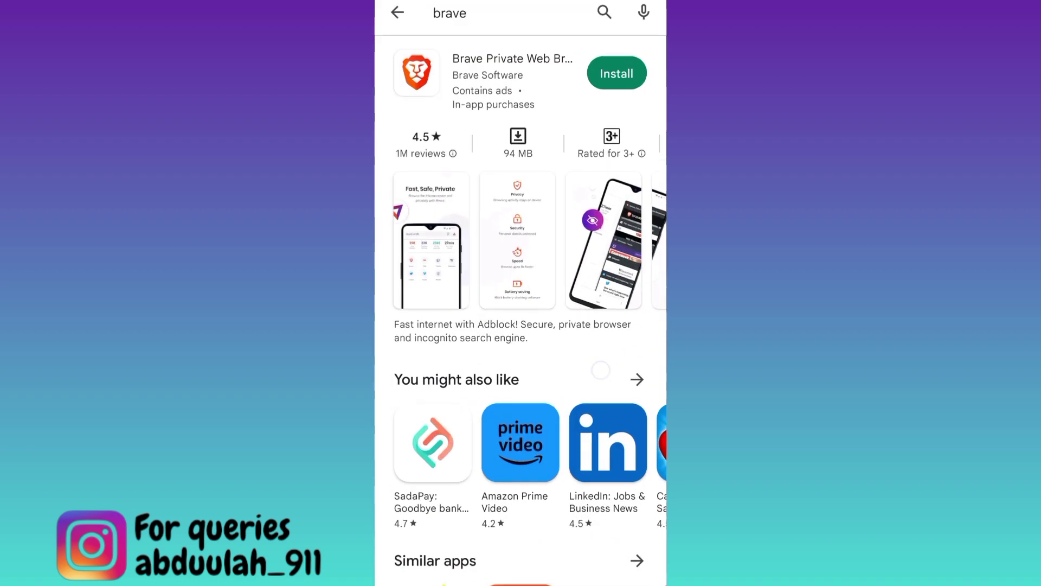